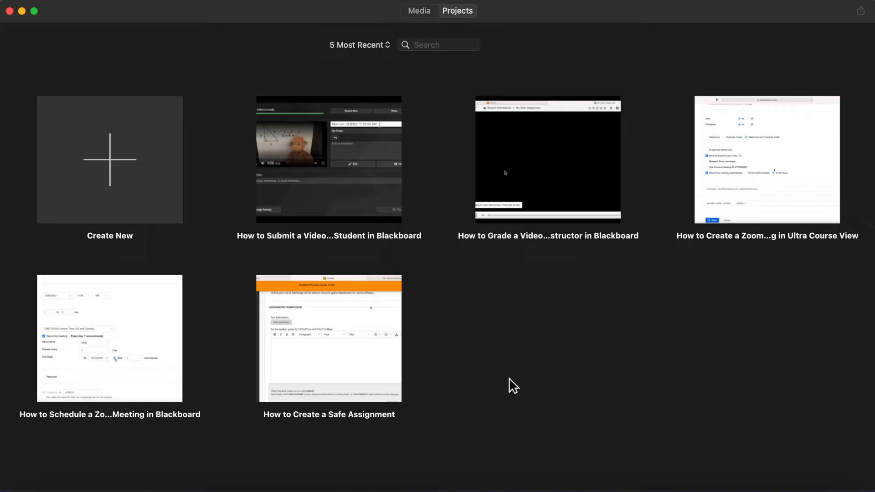
Step: Create a new Movie project
left_click(123, 166)
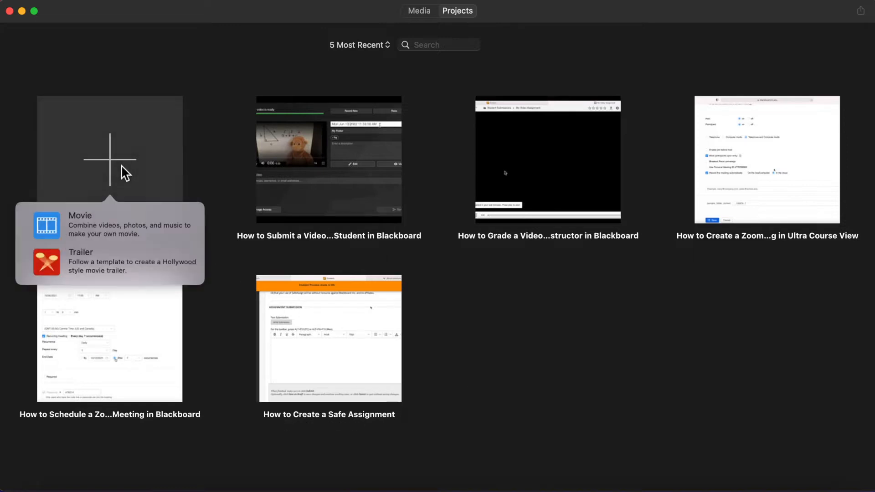
left_click(91, 229)
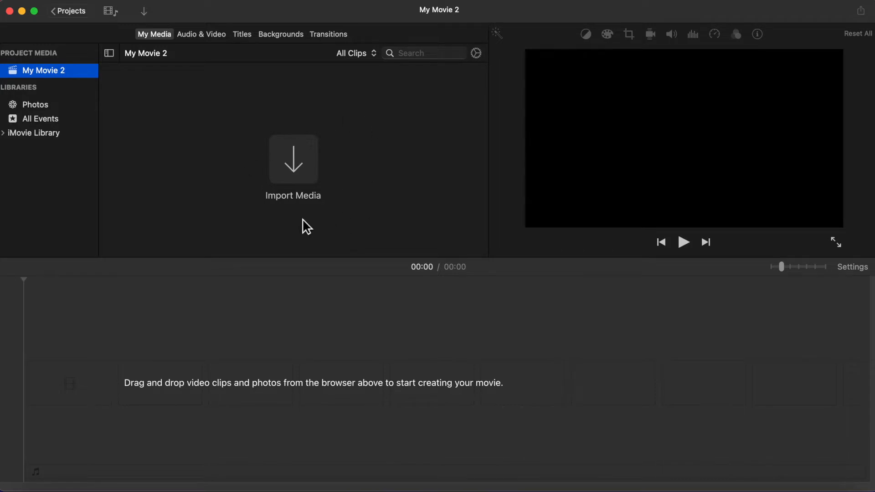
Step: Import Video 1.mp4 from the Desktop into the project media
left_click(149, 16)
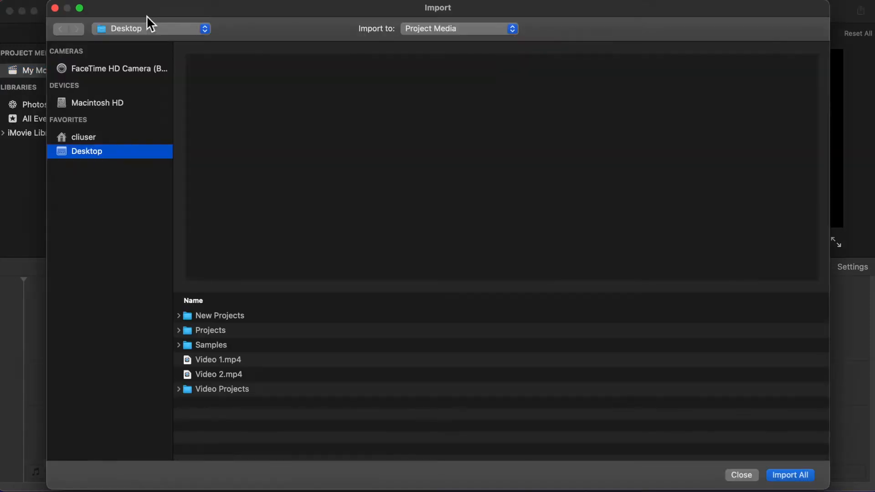
left_click(226, 359)
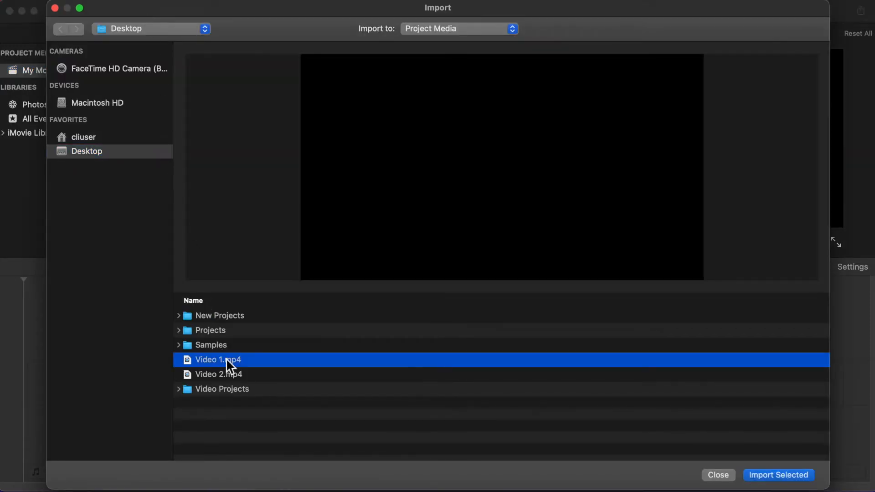
left_click(762, 476)
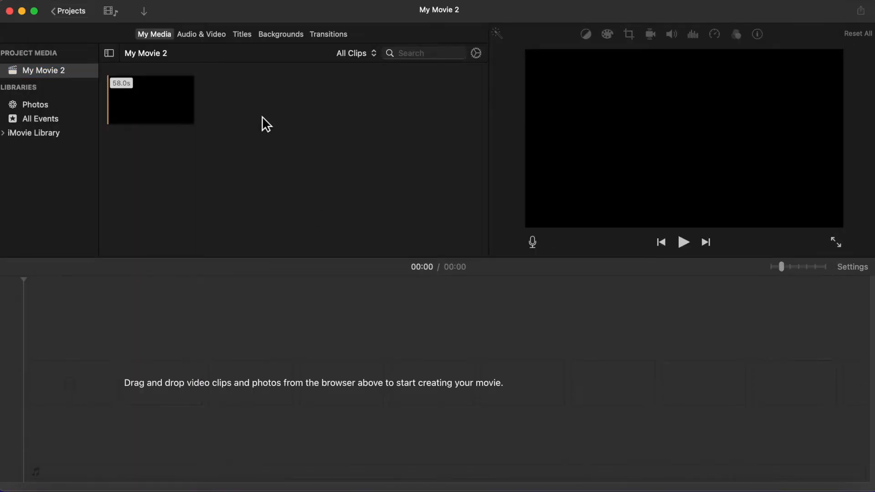
Step: Import Video 2.mp4 from the Desktop into the project media
left_click(145, 12)
left_click(226, 373)
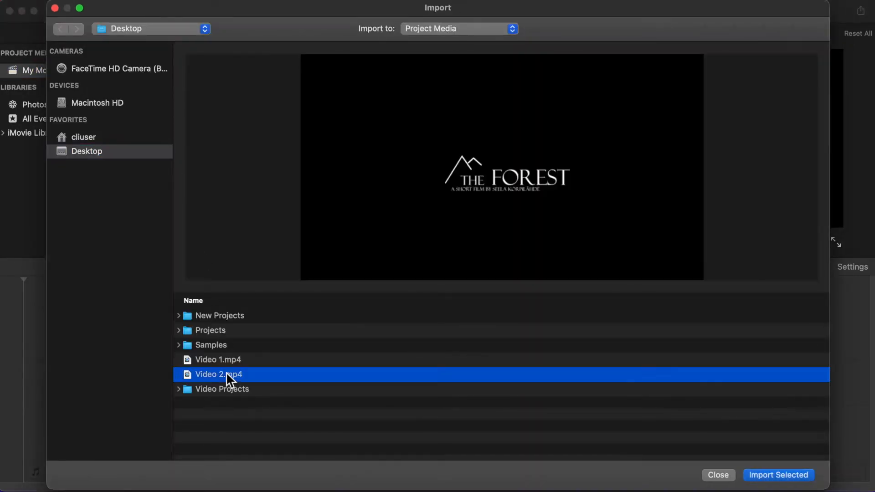
left_click(756, 477)
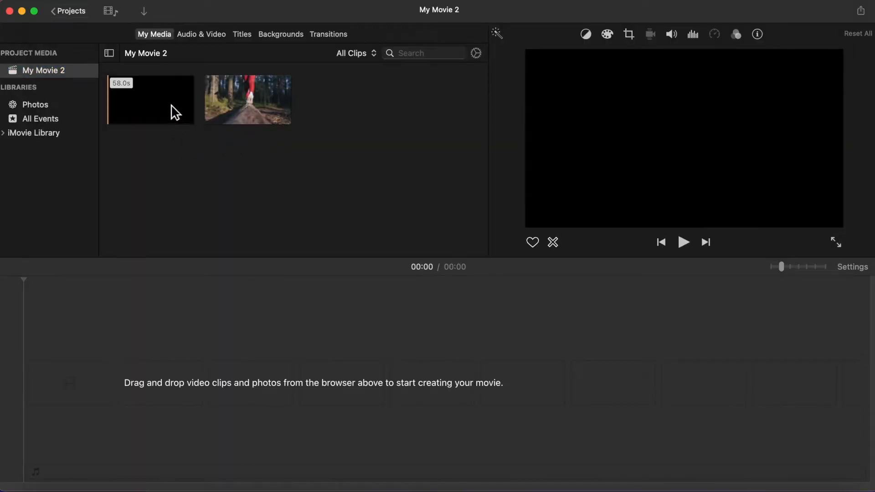
Step: Add both imported videos to the timeline, Video 1 first and Video 2 after it
left_click_drag(171, 106, 62, 381)
left_click_drag(250, 112, 539, 388)
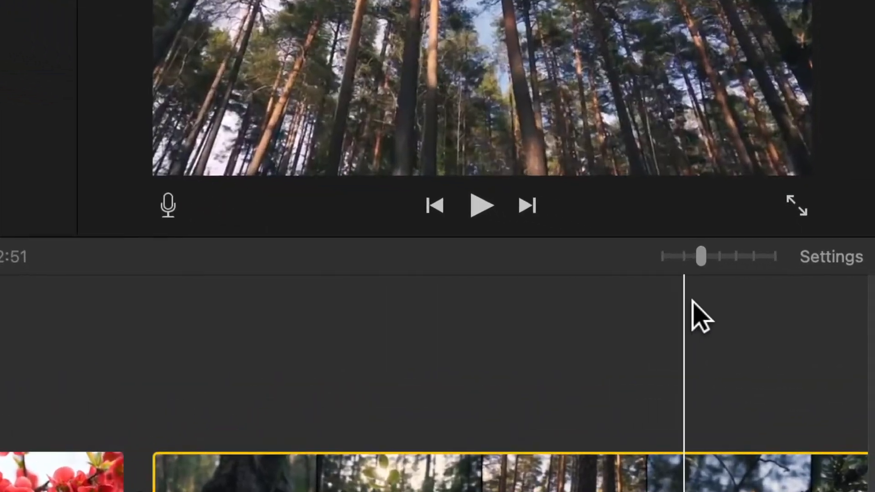
Step: Trim the end of the first clip in the timeline to about 38.5 s
left_click(732, 299)
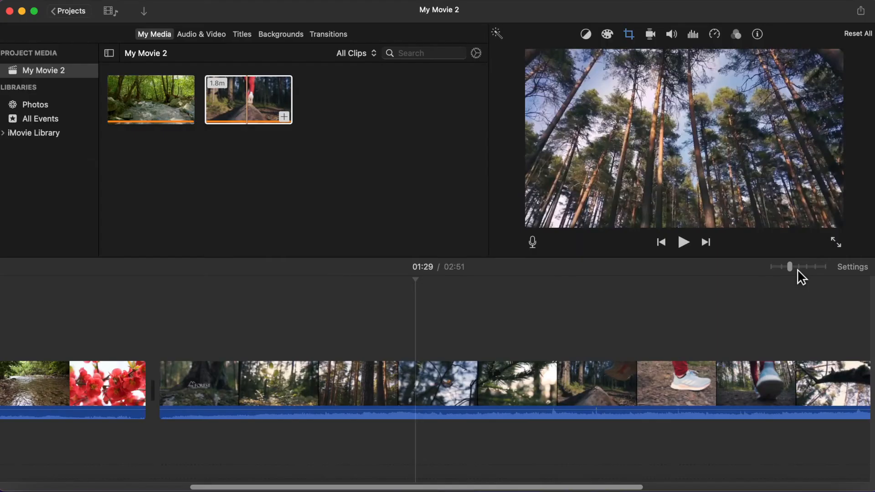
mouse_move(797, 269)
left_mouse_down()
mouse_move(808, 273)
mouse_move(778, 270)
mouse_move(805, 272)
left_mouse_up()
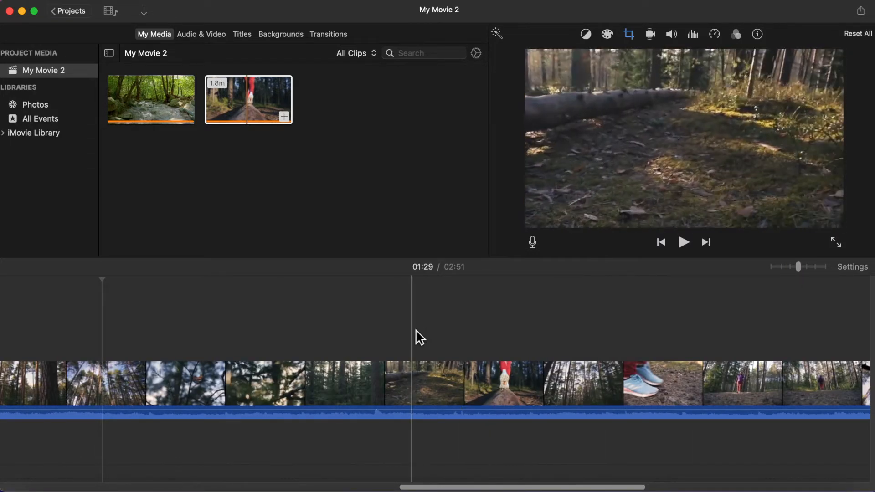
scroll(416, 337, "left", 15)
scroll(415, 329, "left", 10)
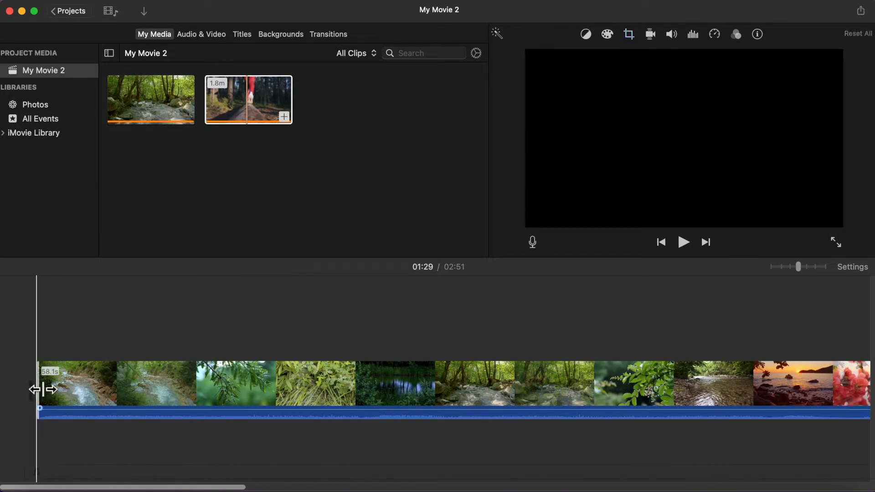
left_click_drag(39, 388, 19, 398)
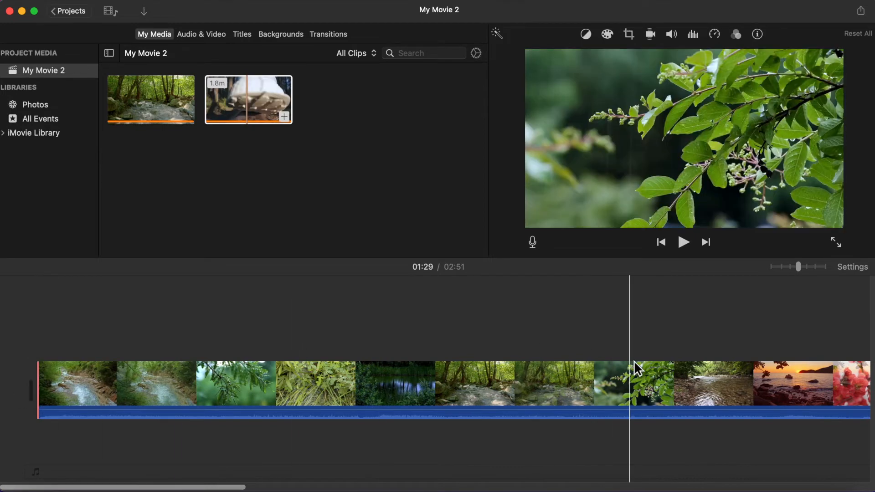
scroll(637, 368, "right", 5)
scroll(636, 368, "right", 4)
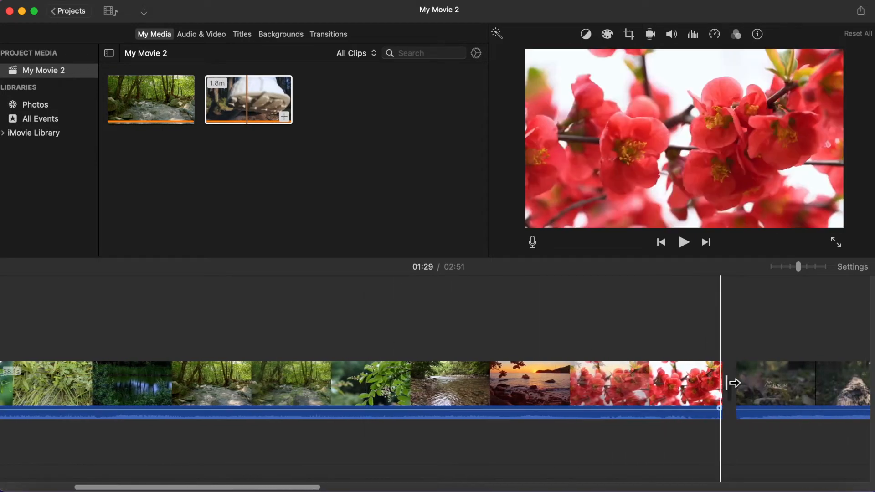
left_click_drag(732, 383, 401, 411)
Step: Split the first clip at the playhead around 00:18
scroll(261, 399, "left", 5)
left_click(337, 385)
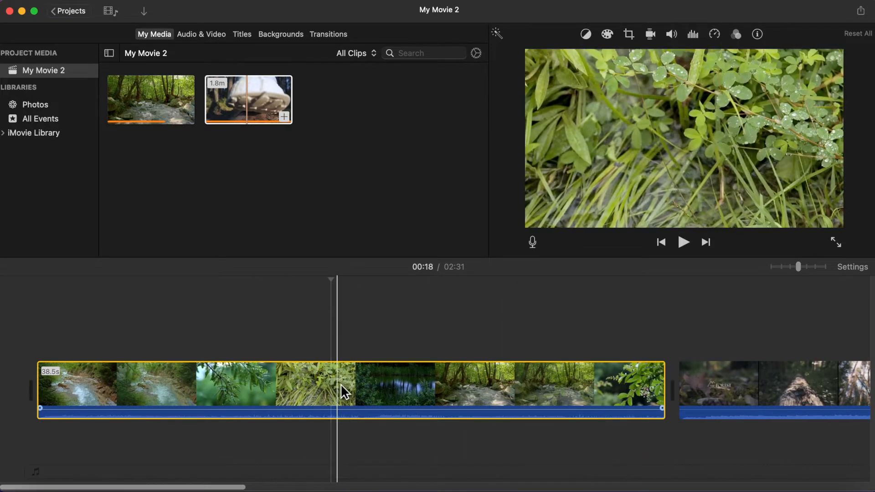
right_click(337, 389)
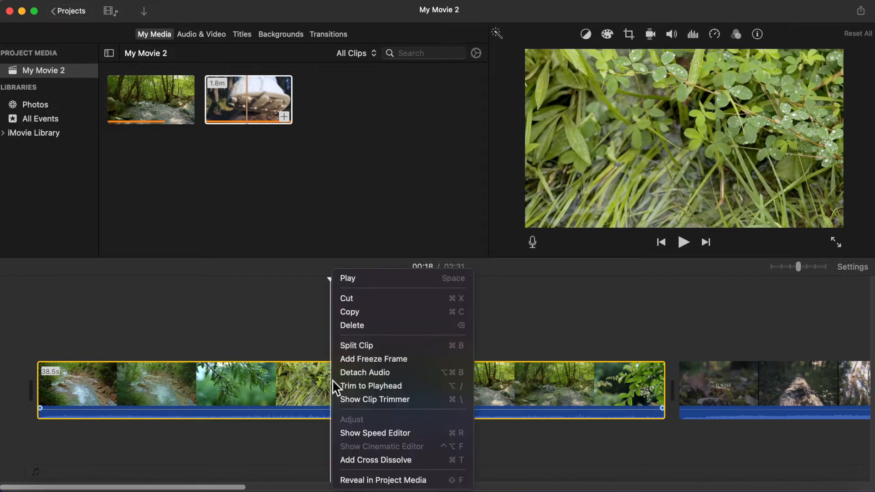
left_click(366, 346)
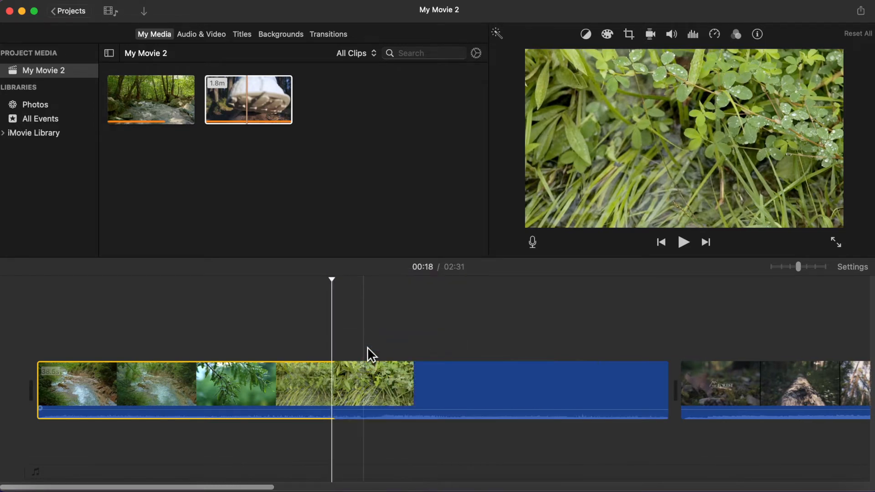
Step: Move the opening 18-second segment so it plays after the following segment
left_click(389, 406)
left_click(288, 396)
left_click(364, 395)
left_click(279, 394)
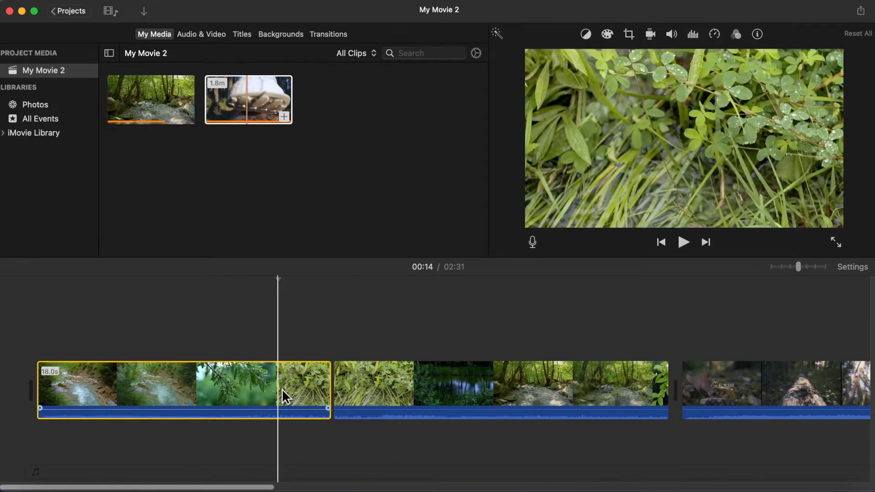
left_click_drag(277, 393, 424, 390)
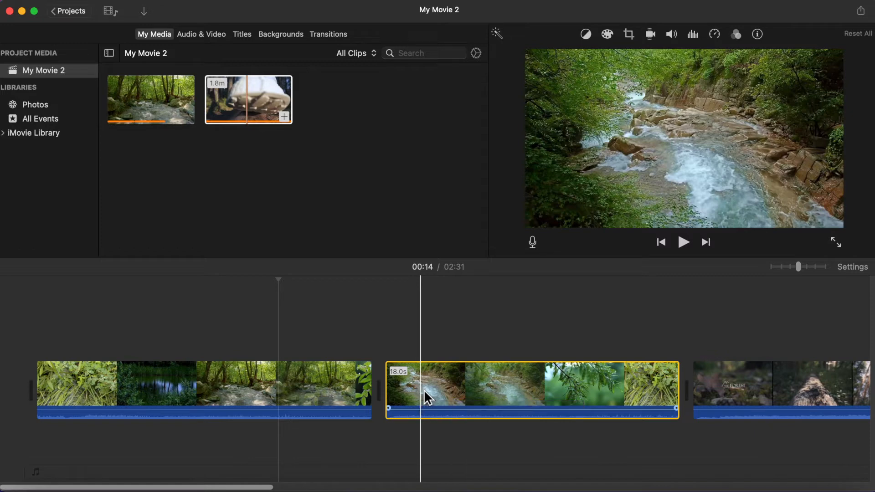
Step: Detach the audio from the first clip in the timeline
left_click(319, 382)
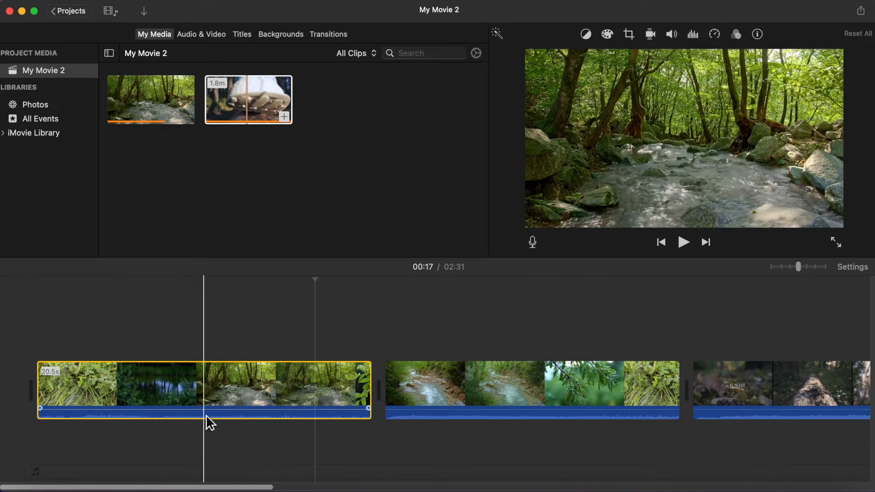
left_click(174, 422)
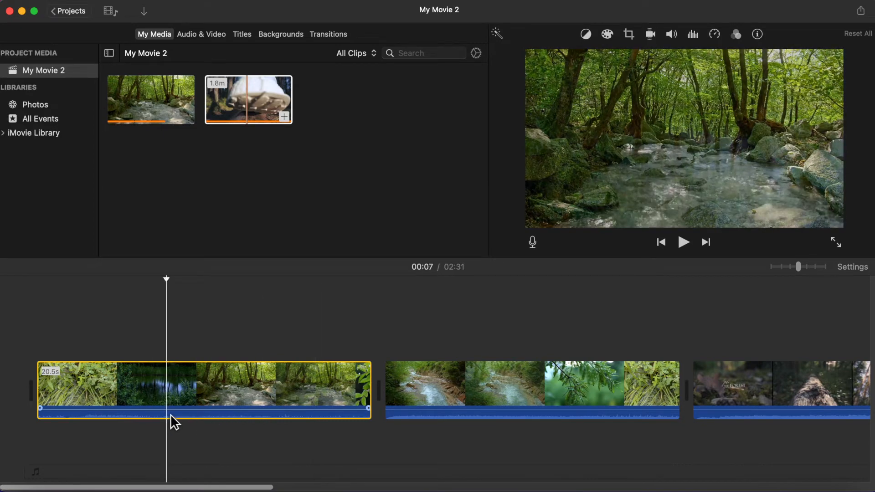
right_click(169, 415)
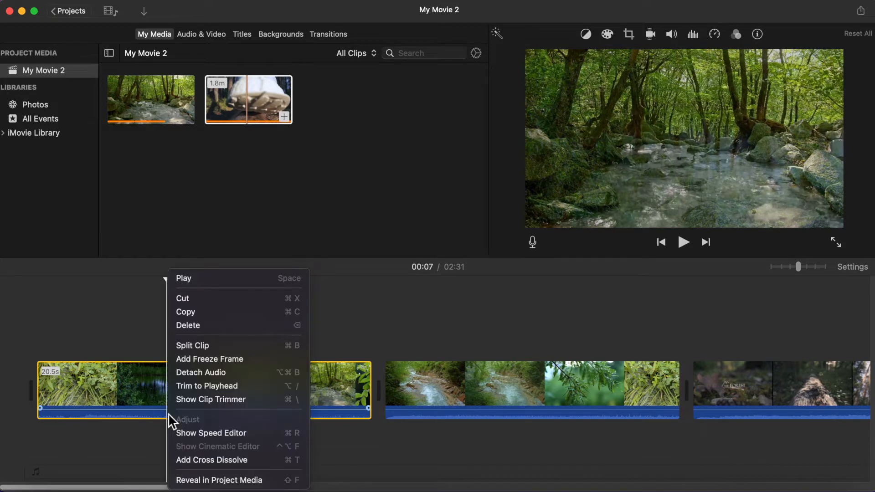
left_click(215, 374)
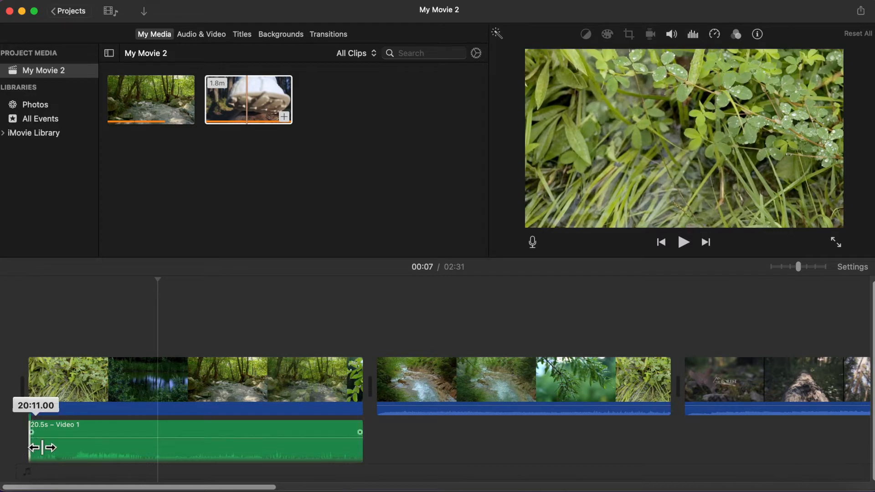
Step: Trim the start of the detached audio and split it at the playhead
left_click_drag(36, 445, 112, 453)
right_click(186, 446)
left_click(225, 347)
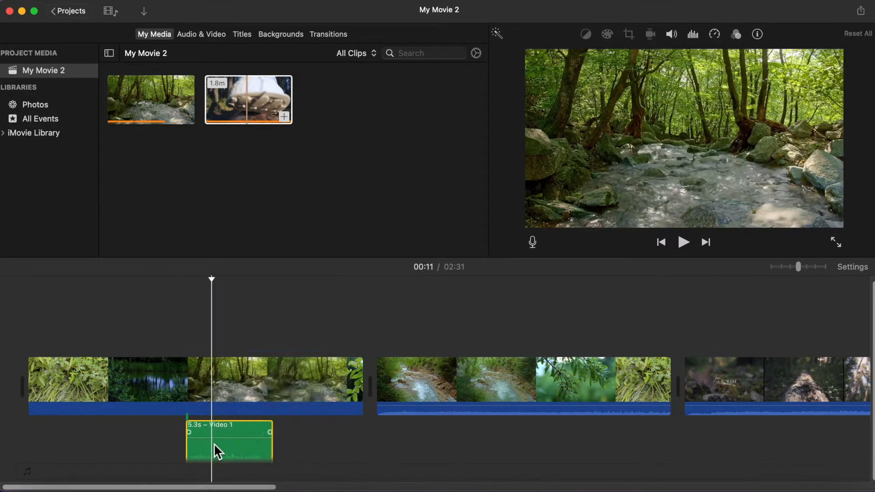
Step: Delete the 5.3 s detached audio segment
right_click(214, 443)
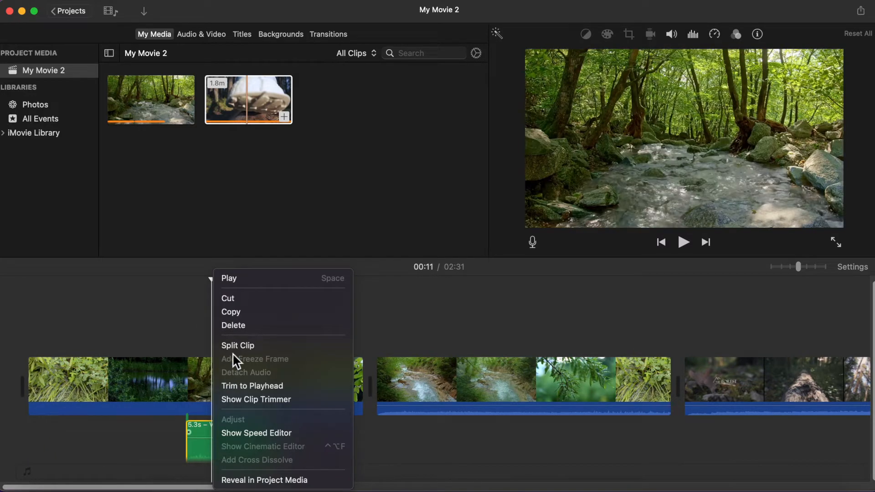
left_click(236, 326)
Step: Apply the Crop to Fill crop style to the first clip
left_click(59, 377)
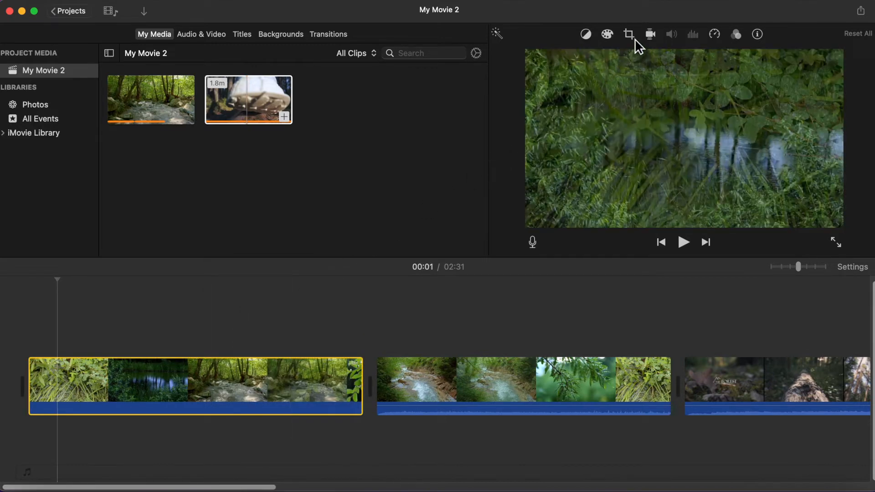
left_click(633, 39)
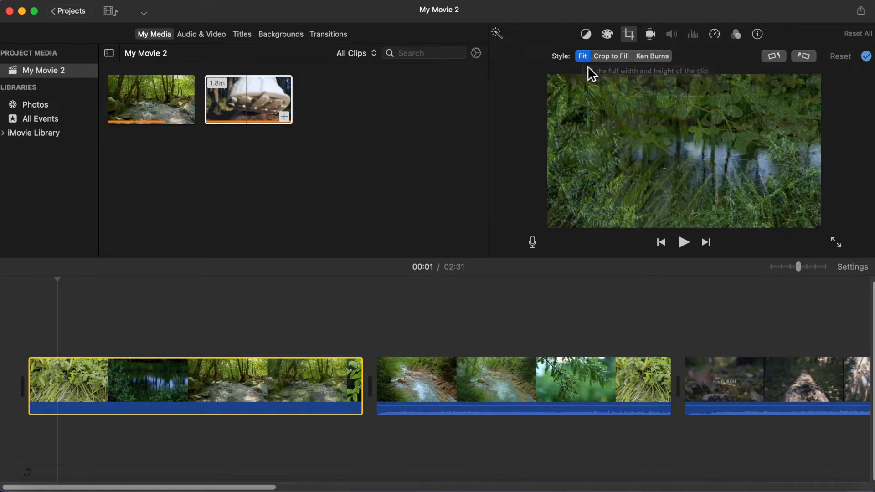
left_click(611, 58)
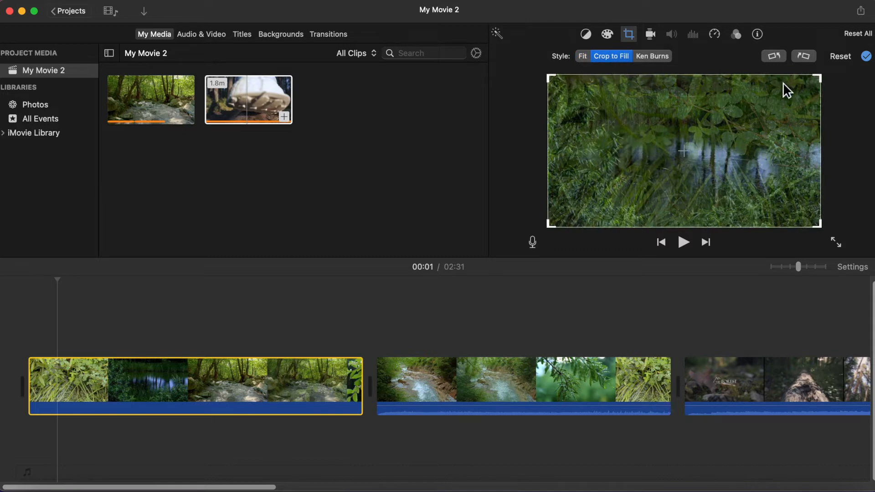
left_click_drag(821, 78, 854, 80)
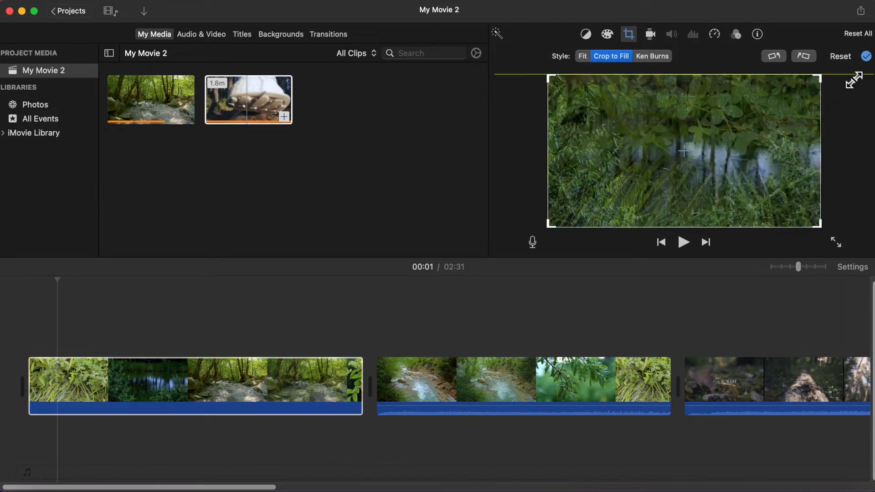
Step: Switch the first clip's crop style to Ken Burns and adjust the end frame
left_click(653, 57)
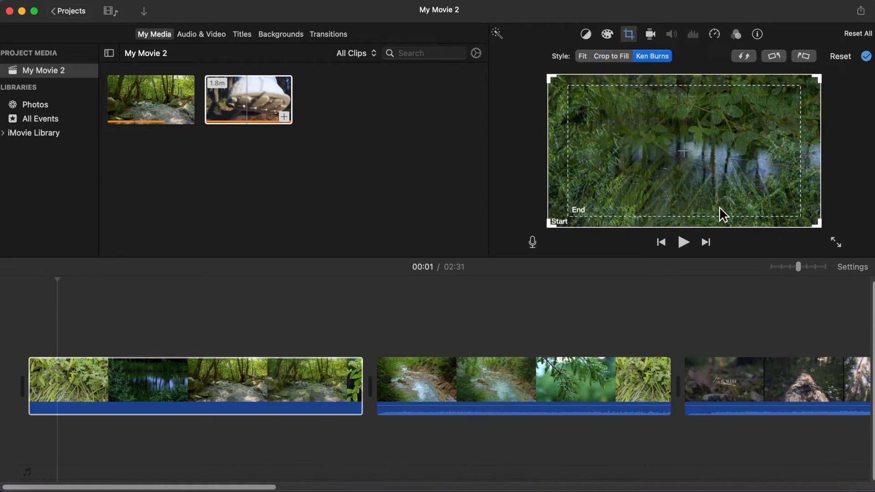
left_click_drag(573, 224, 590, 254)
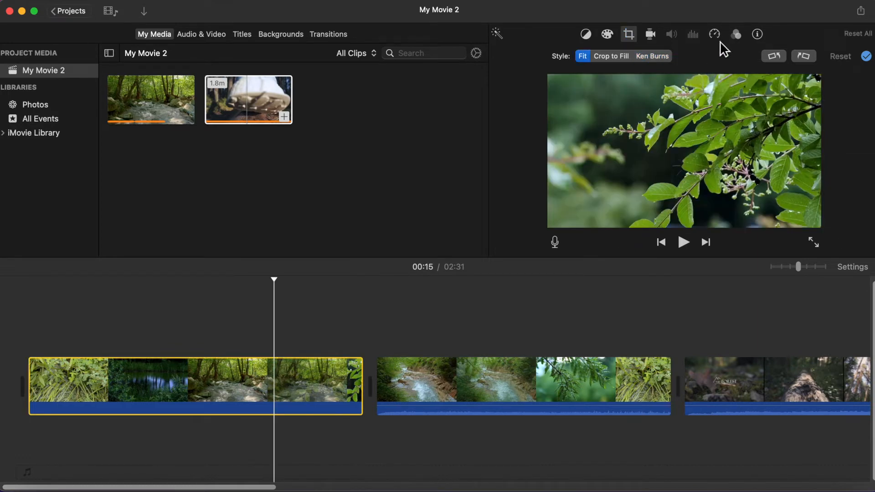
Step: Set the first clip's speed to Slow, trying 25%, 50% and 10%
left_click(715, 35)
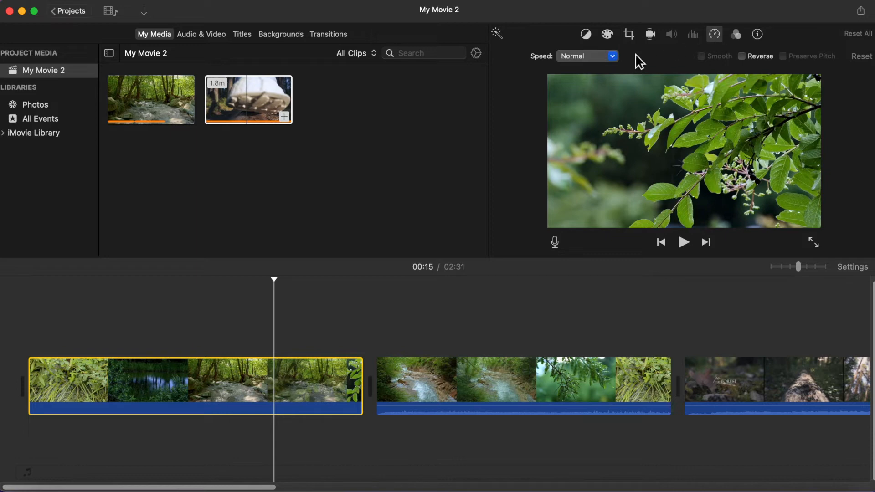
left_click(614, 57)
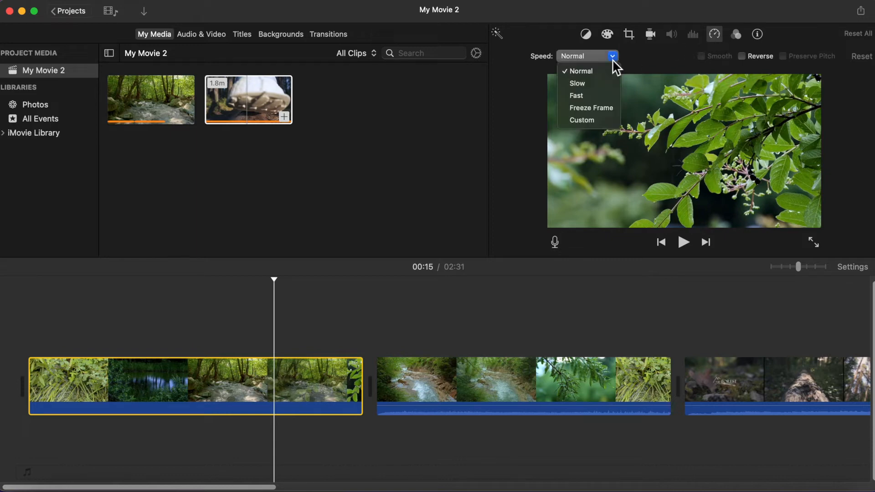
left_click(585, 87)
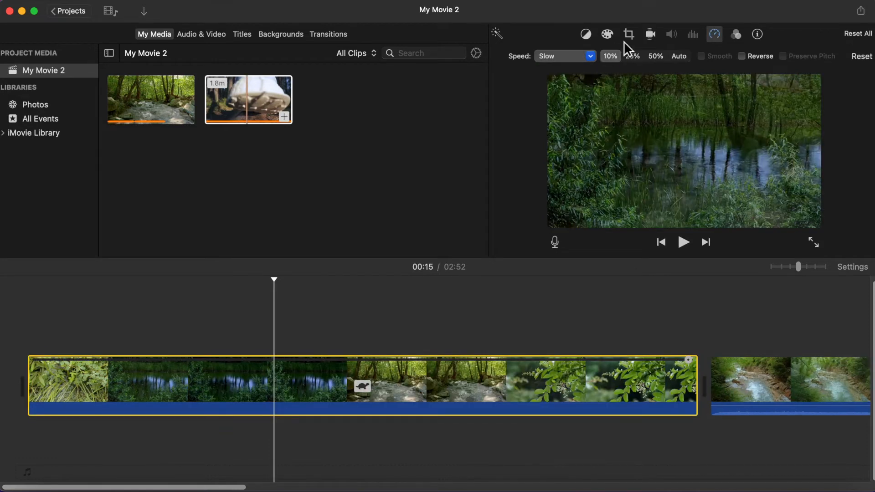
left_click(634, 58)
left_click(658, 59)
left_click(612, 58)
Step: Change the first clip's speed to Fast
left_click(592, 56)
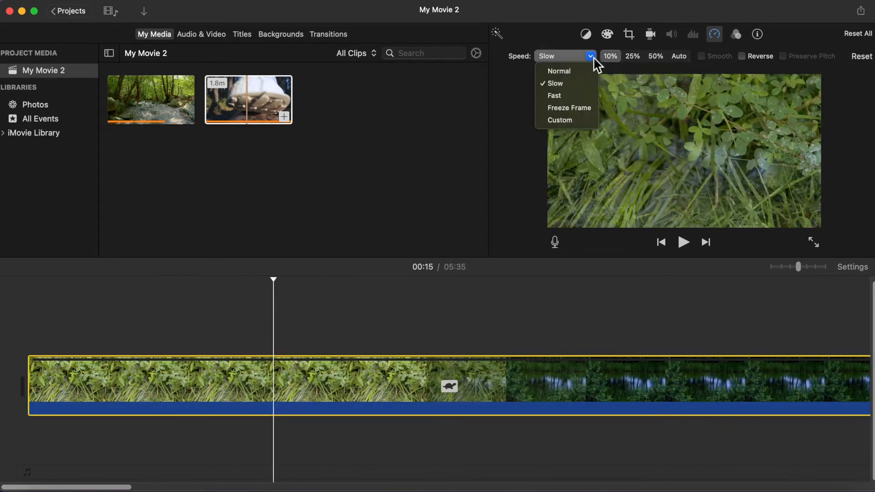
left_click(554, 95)
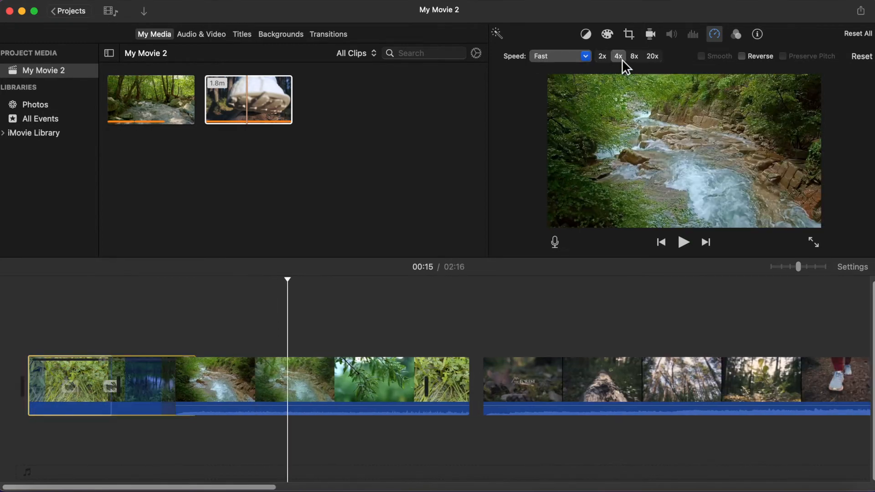
Step: Set the first clip's fast speed to 2x, trying 4x and 8x along the way
left_click(620, 56)
left_click(634, 56)
left_click(602, 57)
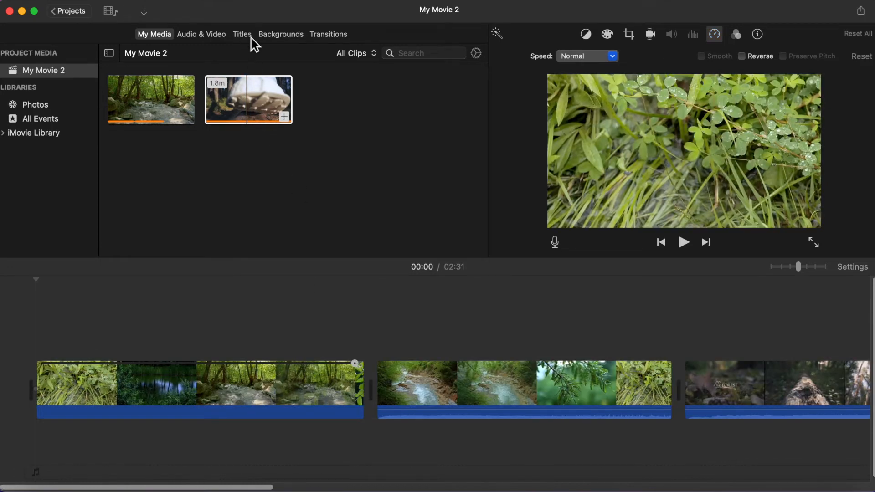
Step: Add a Slide title at the start of the timeline and enter the text NATURE VIDEO
left_click(242, 35)
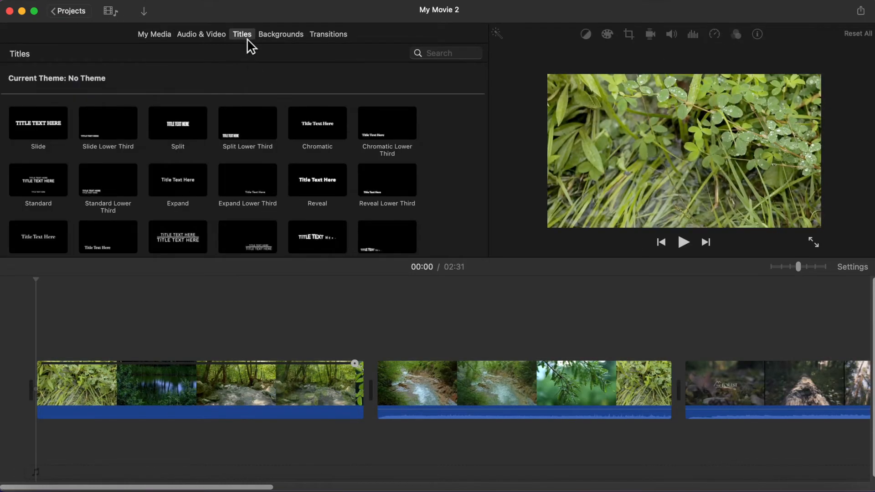
left_click(35, 129)
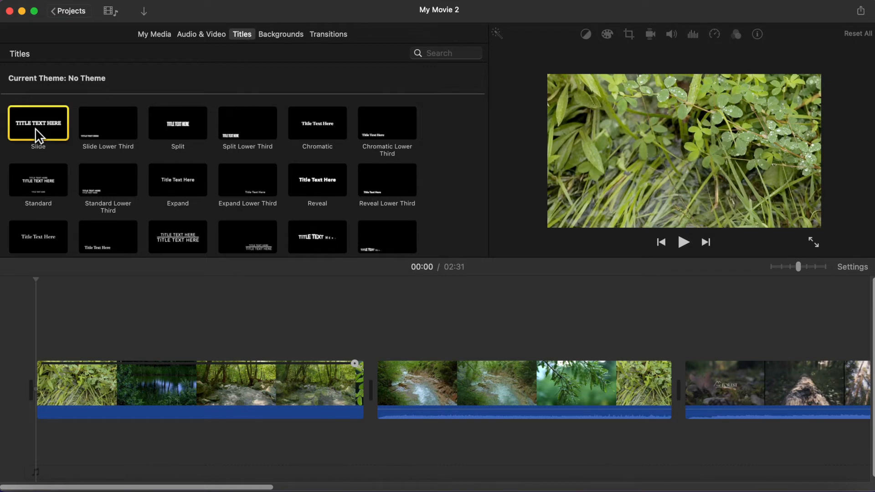
left_click_drag(35, 127, 41, 390)
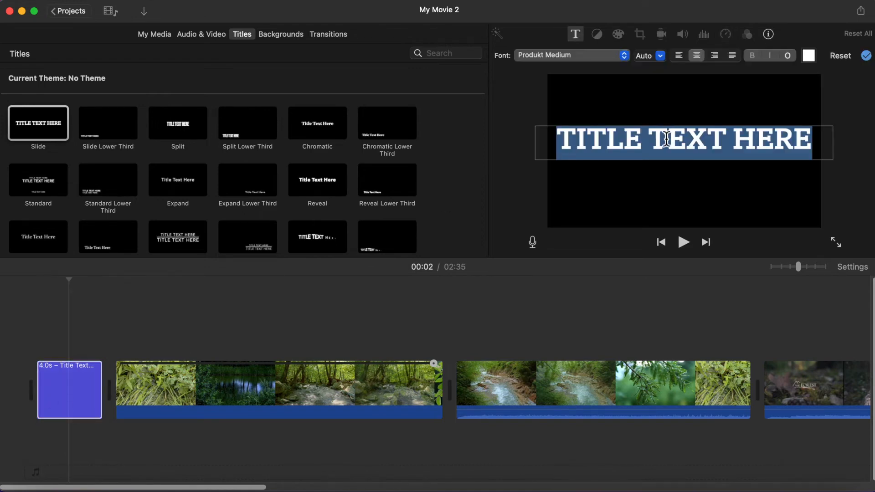
type("NATURE")
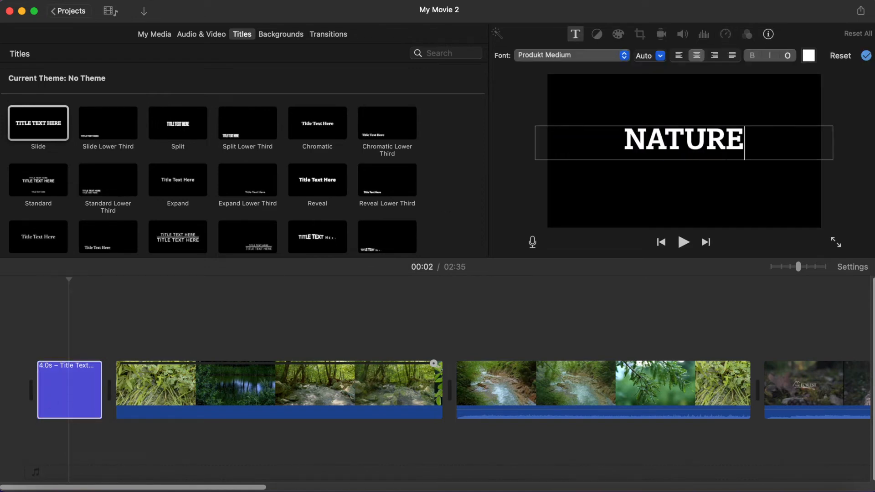
type(" VIDEO")
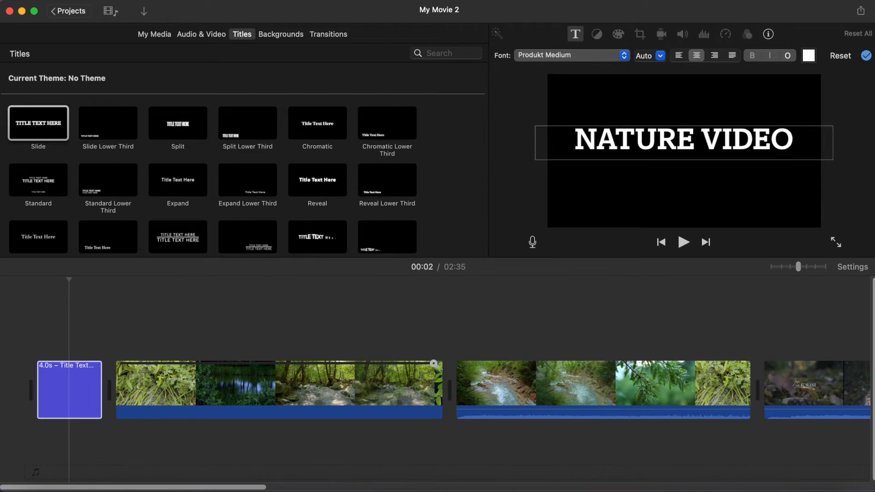
Step: Try left, centered and right alignments for the title text
left_click(679, 56)
left_click(696, 56)
left_click(714, 56)
left_click(704, 56)
Step: Select all the title text and change its color to Red
key("super+a")
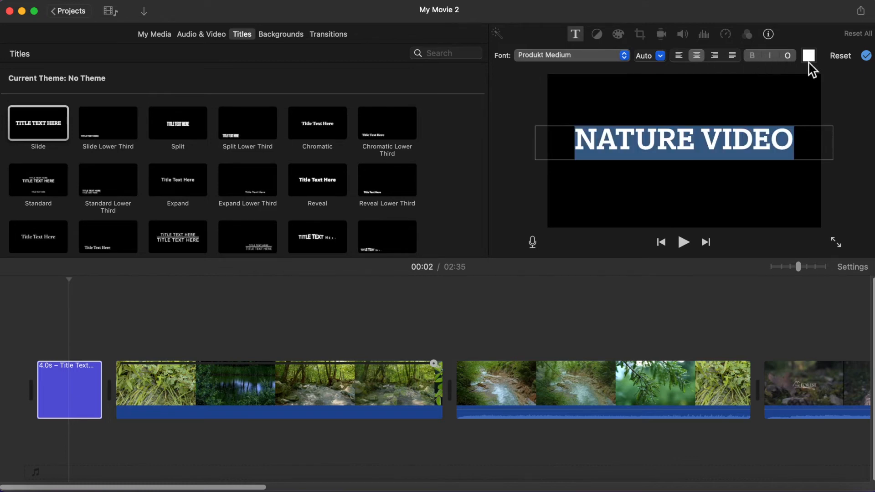
left_click(808, 56)
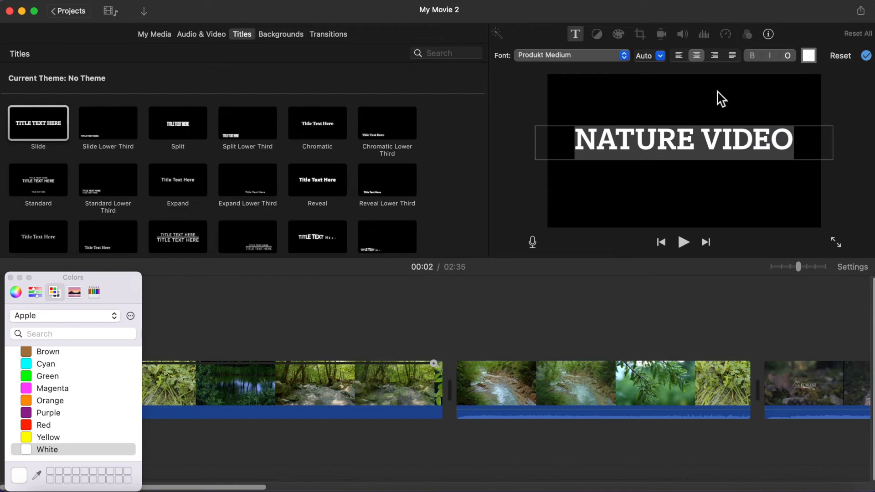
scroll(80, 364, "up", 3)
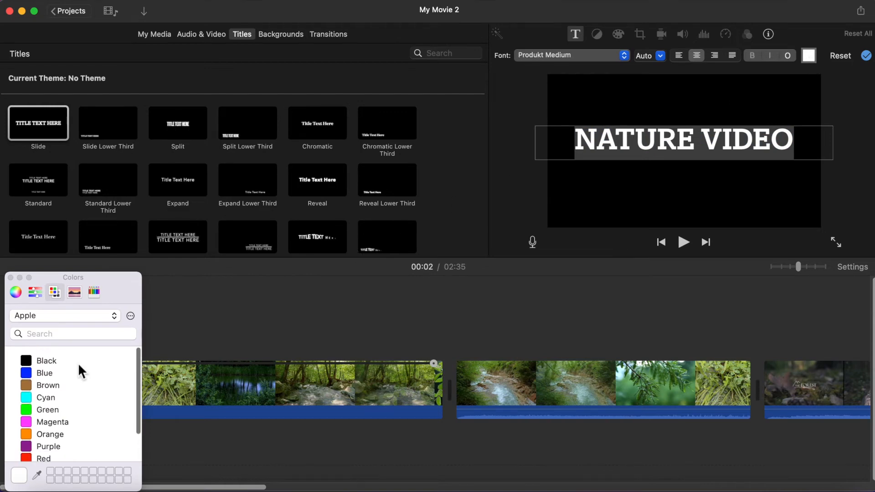
left_click(29, 458)
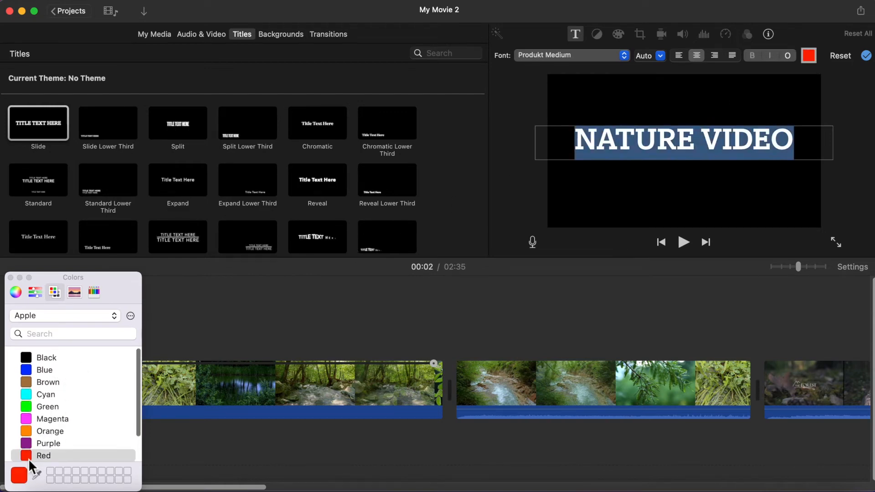
left_click(10, 277)
Step: Play the project preview from the title
left_click(689, 246)
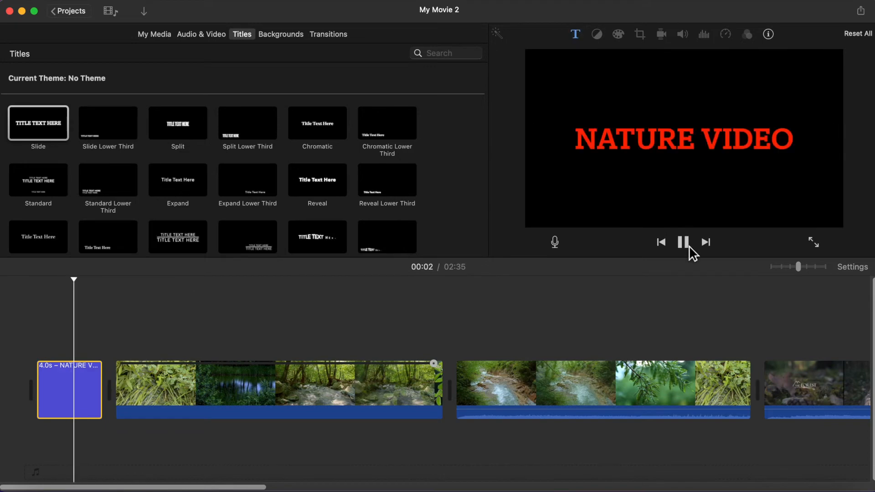
left_click(684, 243)
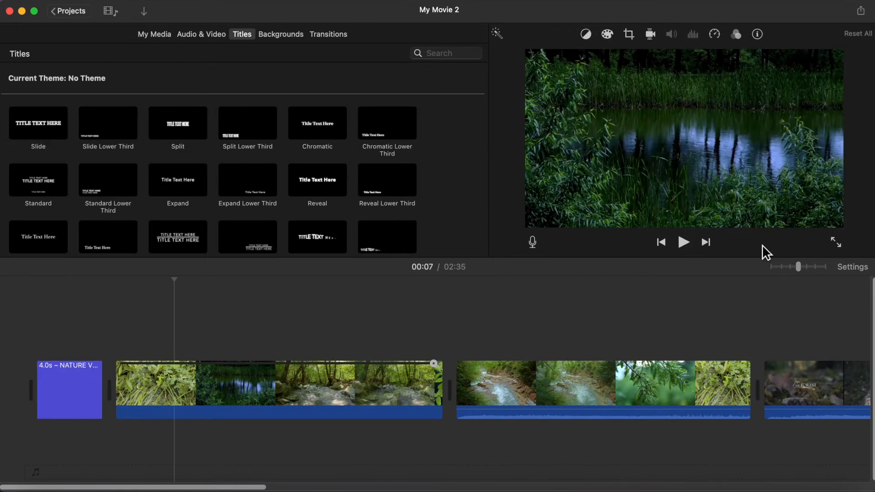
Step: Export the movie as a file named Nature Video, saved to the Desktop
left_click(861, 13)
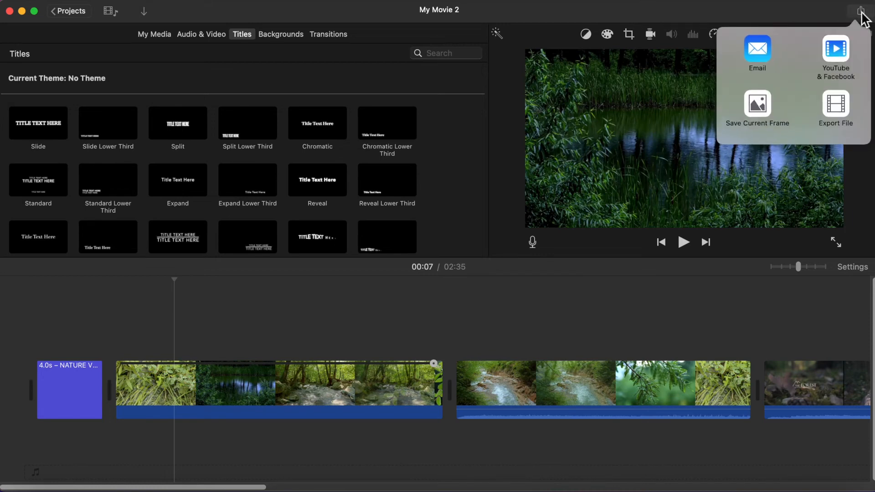
left_click(839, 109)
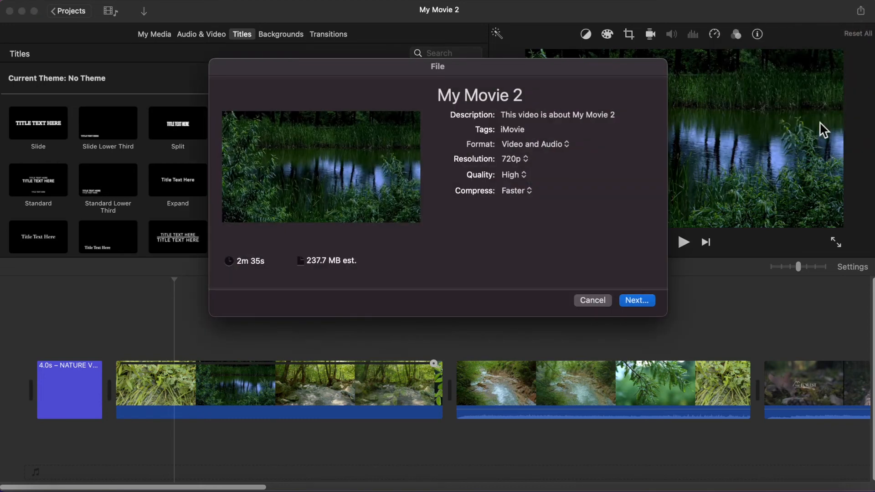
left_click(632, 302)
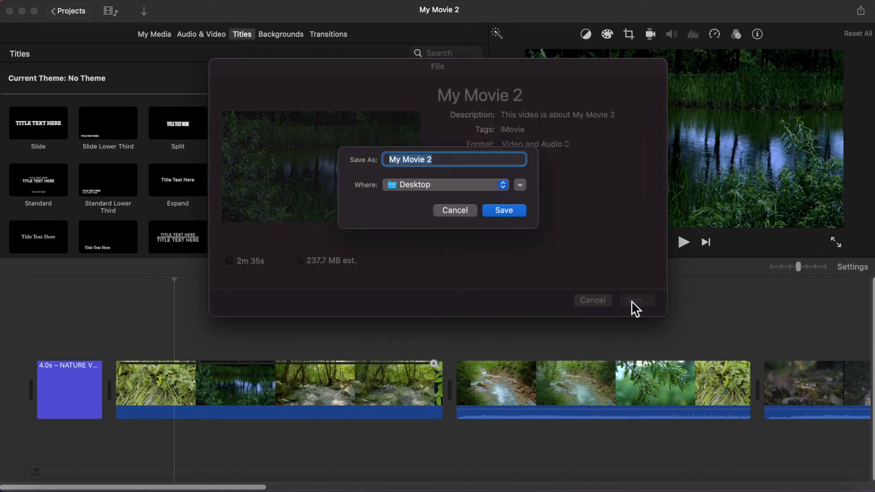
key("BackSpace")
key("BackSpace")
key("BackSpace")
key("BackSpace")
key("BackSpace")
key("BackSpace")
key("BackSpace")
key("BackSpace")
key("BackSpace")
key("BackSpace")
type("Nature Video")
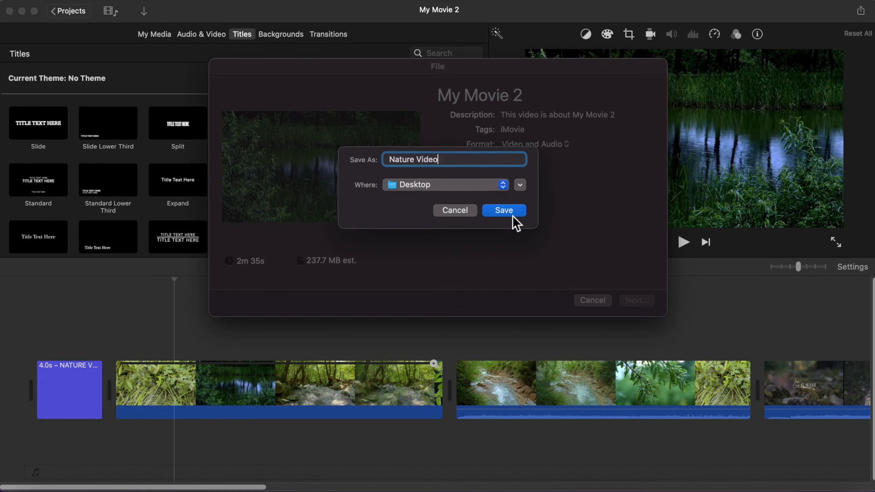
left_click(504, 211)
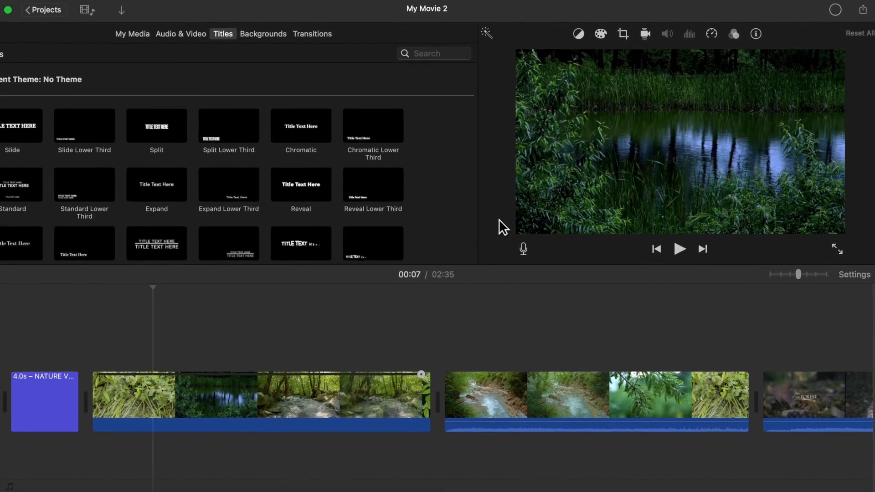